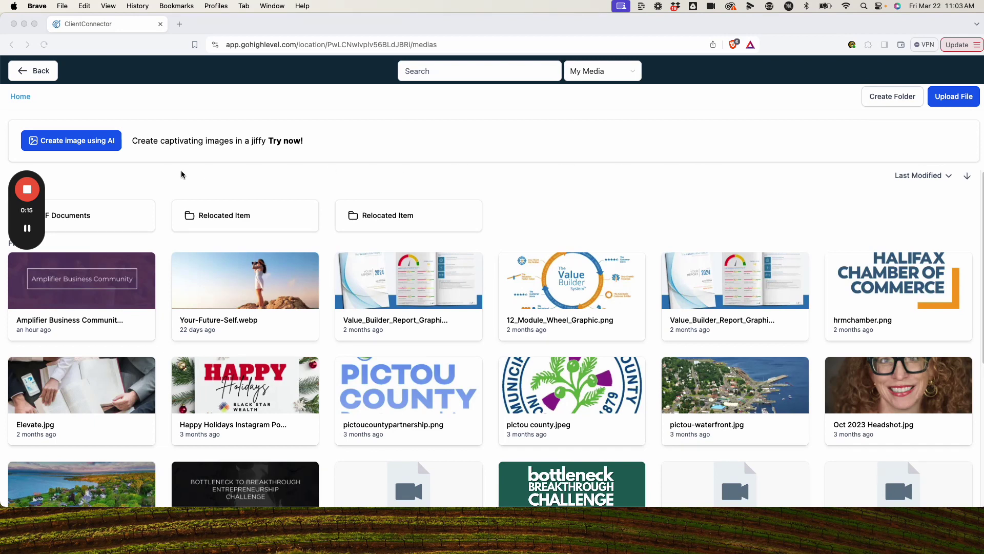
# Step: Open the empty PDF Documents folder in the Media library
pyautogui.click(76, 219)
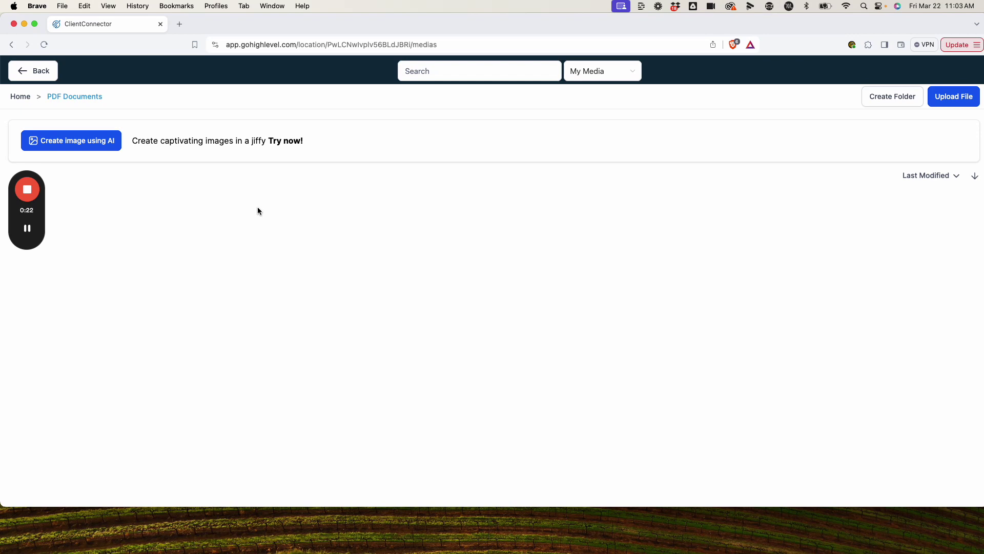
# Step: Upload ElevateYourBusinessValue Presentation 2024 March.pdf from Downloads into PDF Documents
pyautogui.click(965, 97)
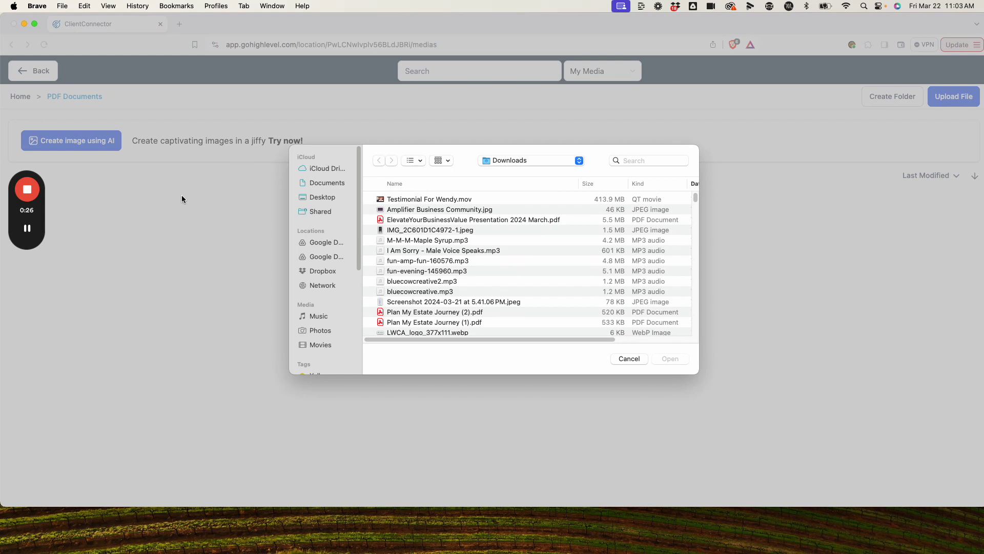
pyautogui.click(410, 221)
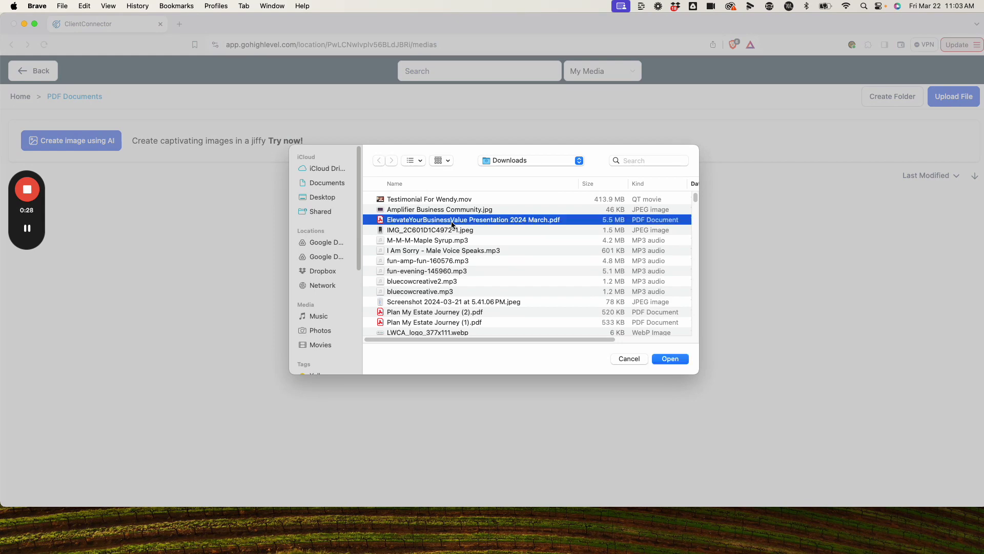
pyautogui.click(667, 358)
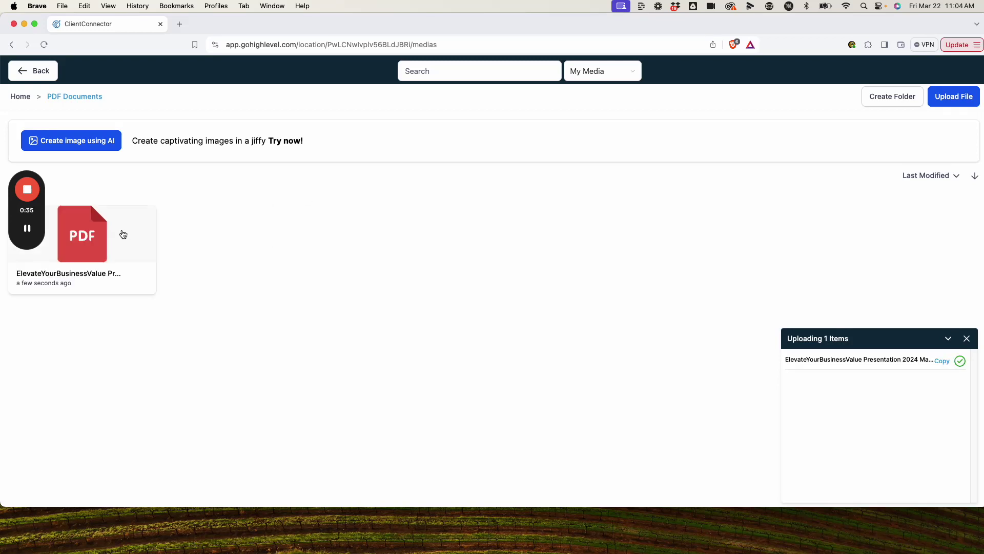
# Step: Copy the uploaded presentation PDF's link and leave the media library
pyautogui.click(123, 234)
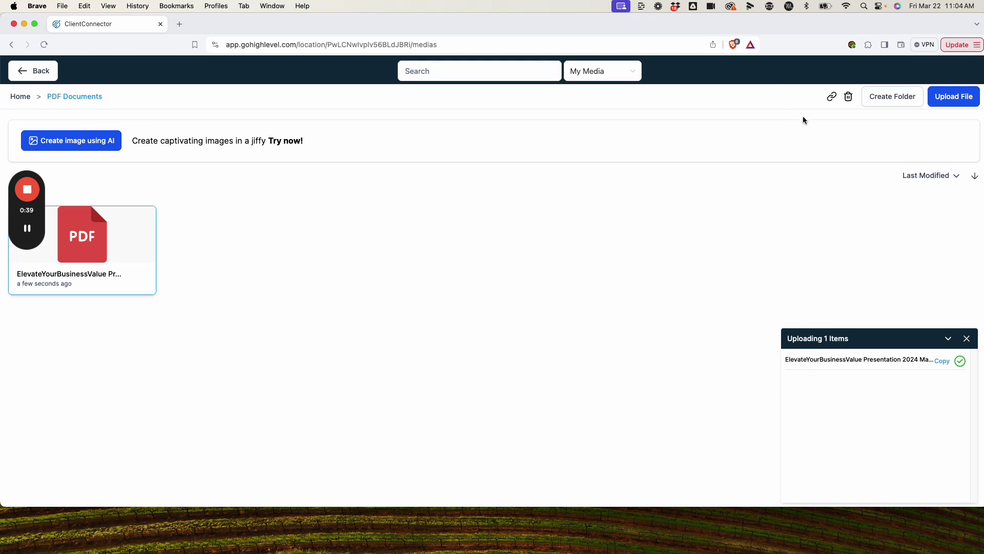
pyautogui.click(831, 98)
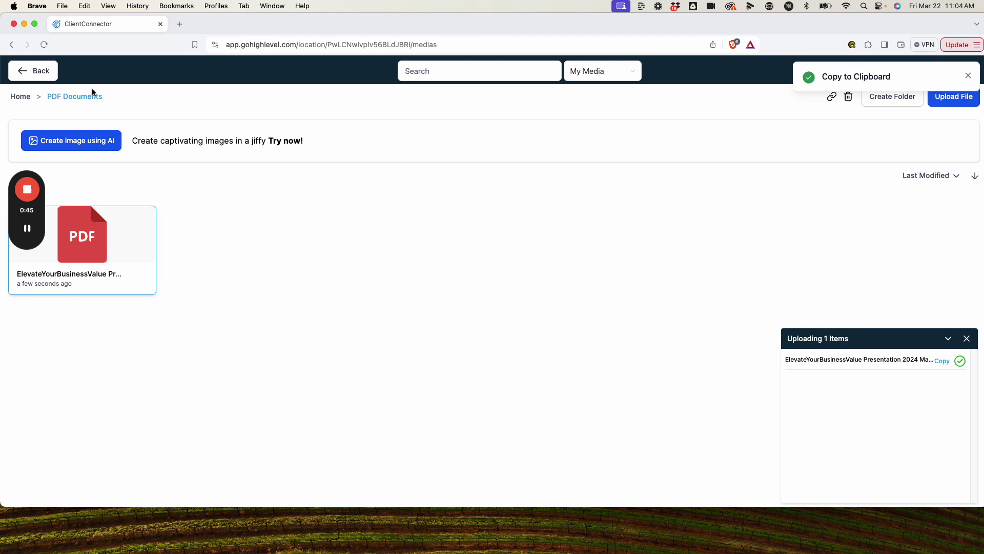
pyautogui.click(38, 72)
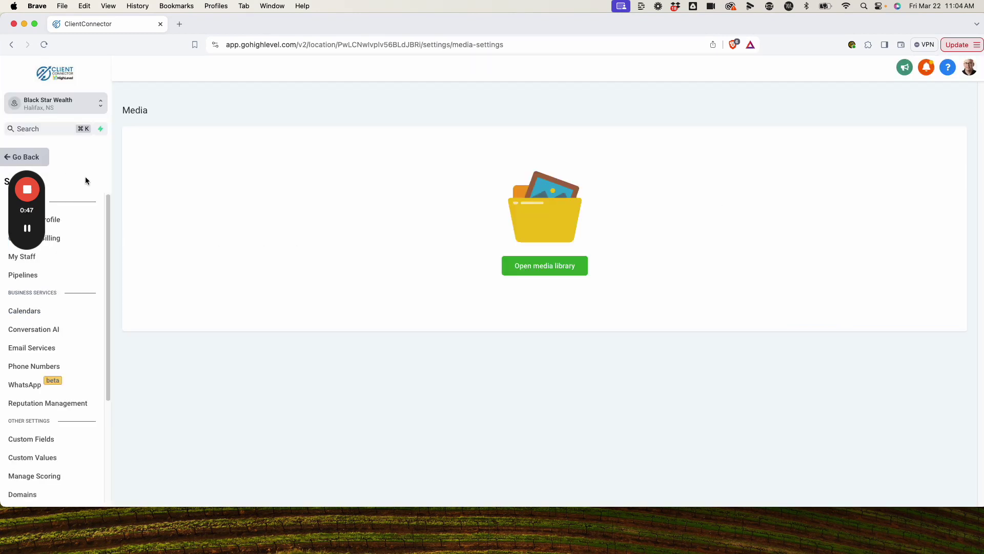
# Step: Return to the main navigation and open Marketing > Trigger Links > Links
pyautogui.moveTo(38, 257)
pyautogui.moveTo(38, 256); pyautogui.dragTo(28, 551)
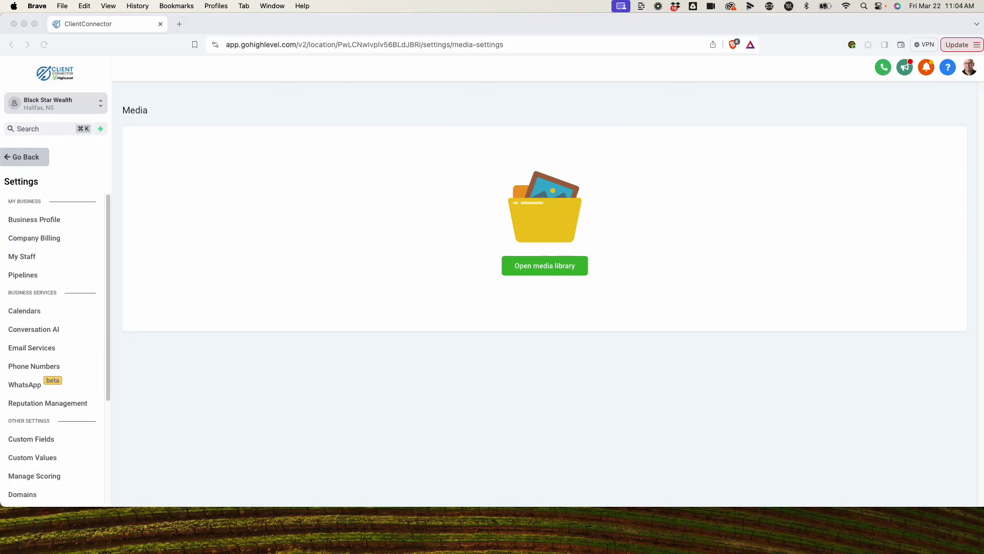
pyautogui.click(47, 153)
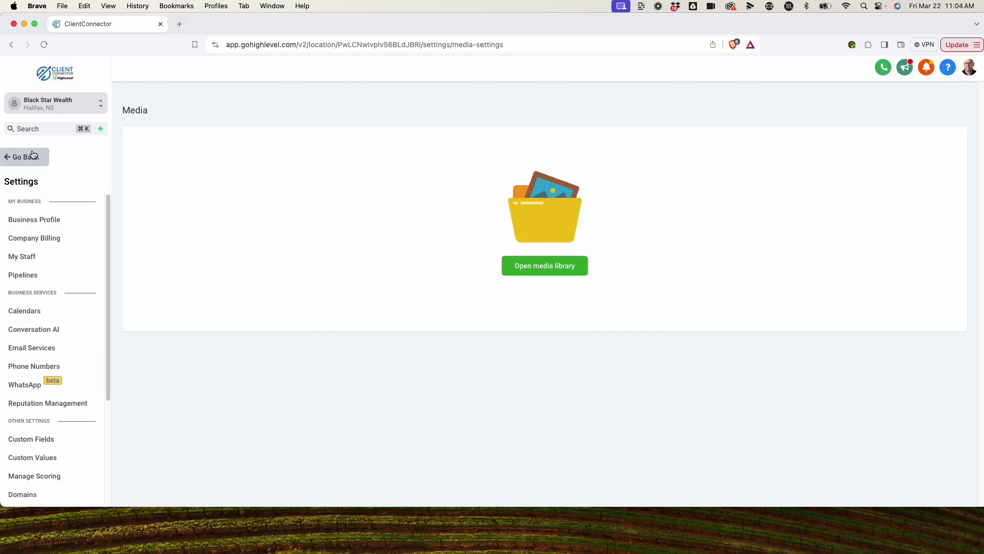
pyautogui.click(37, 305)
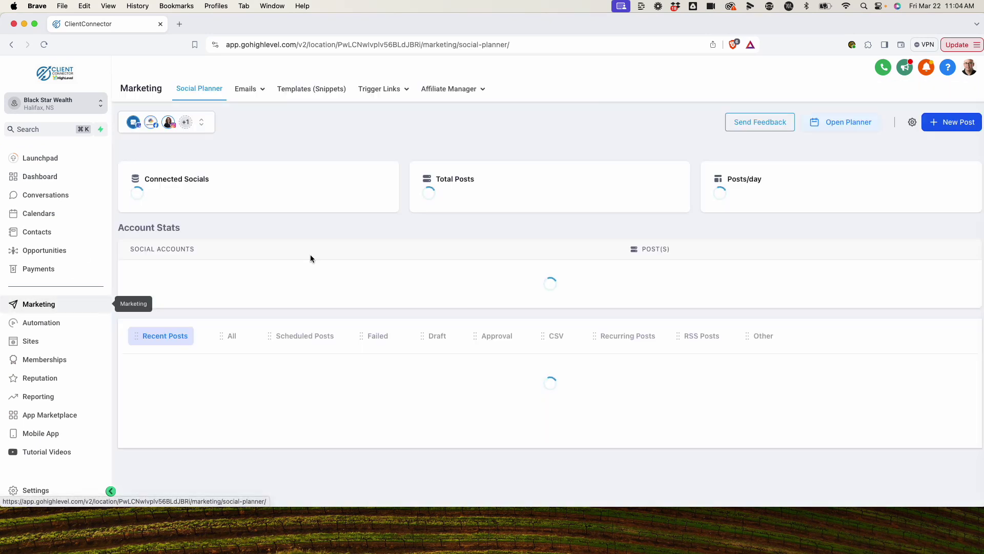
pyautogui.moveTo(398, 95)
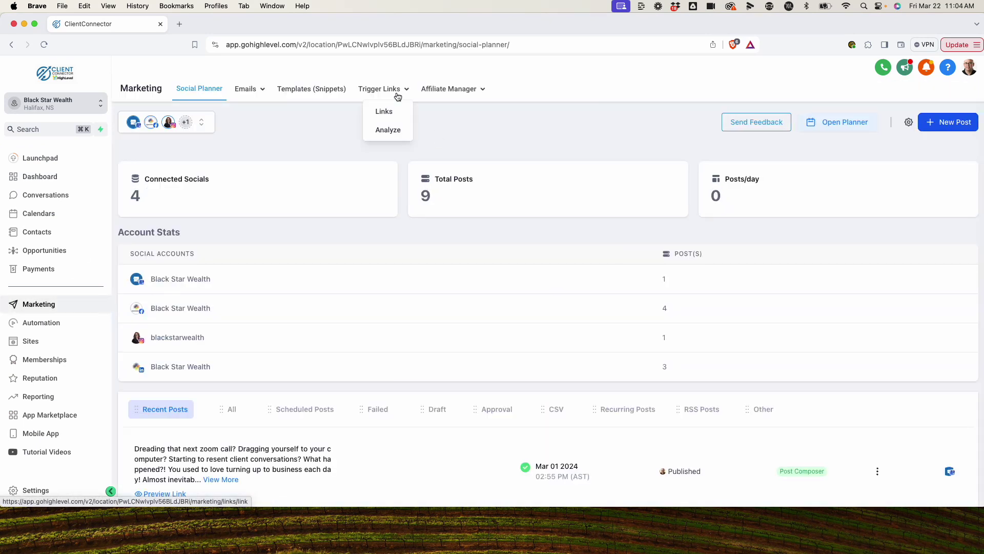
pyautogui.click(390, 113)
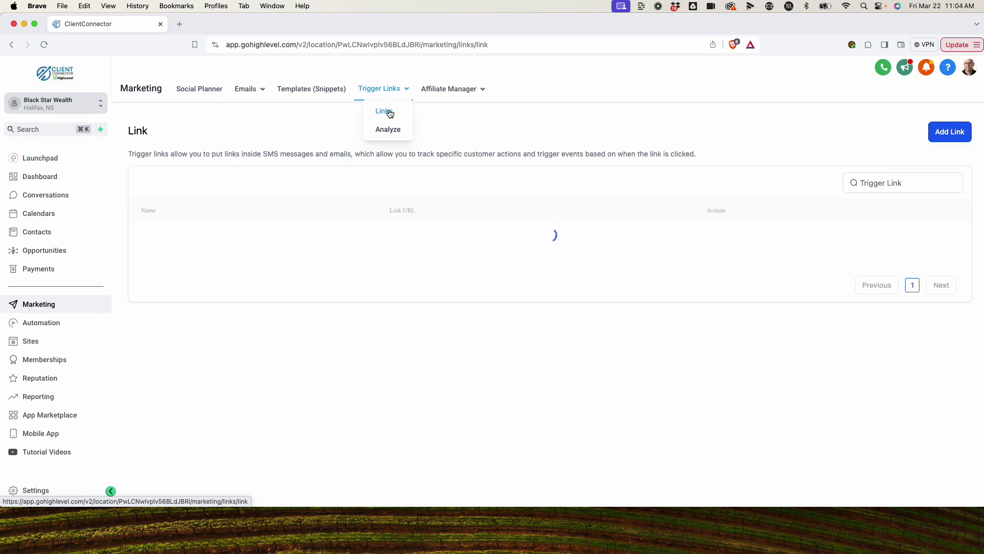
# Step: Save a new trigger link 'Presentation - Elevate Your Business' with the pasted PDF URL
pyautogui.click(951, 134)
pyautogui.click(451, 360)
pyautogui.press('super+v')
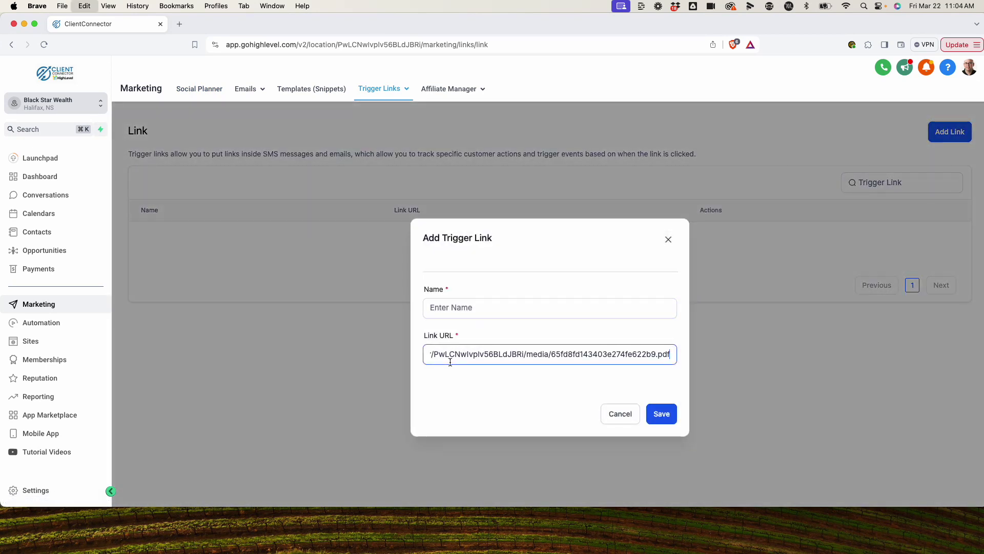
pyautogui.tripleClick(542, 355)
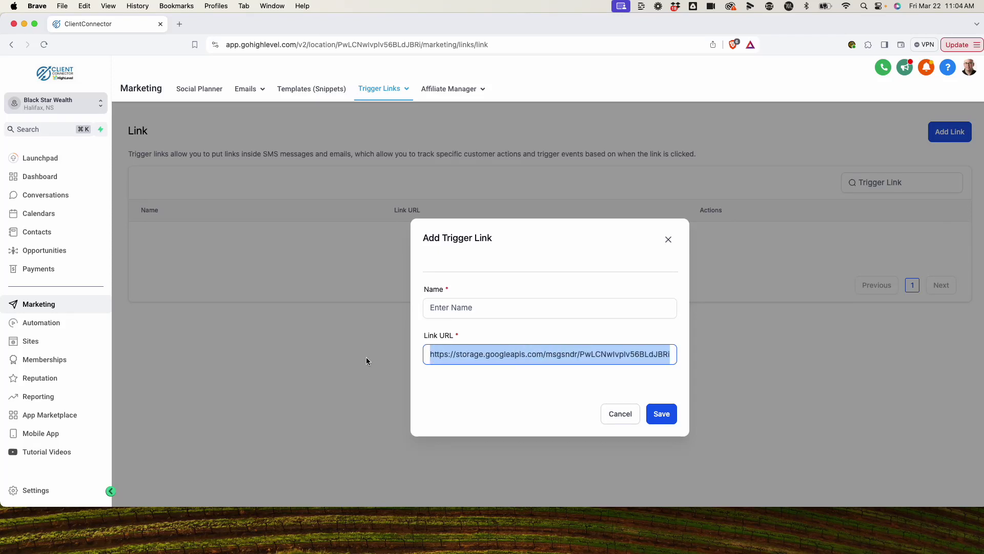
pyautogui.click(455, 306)
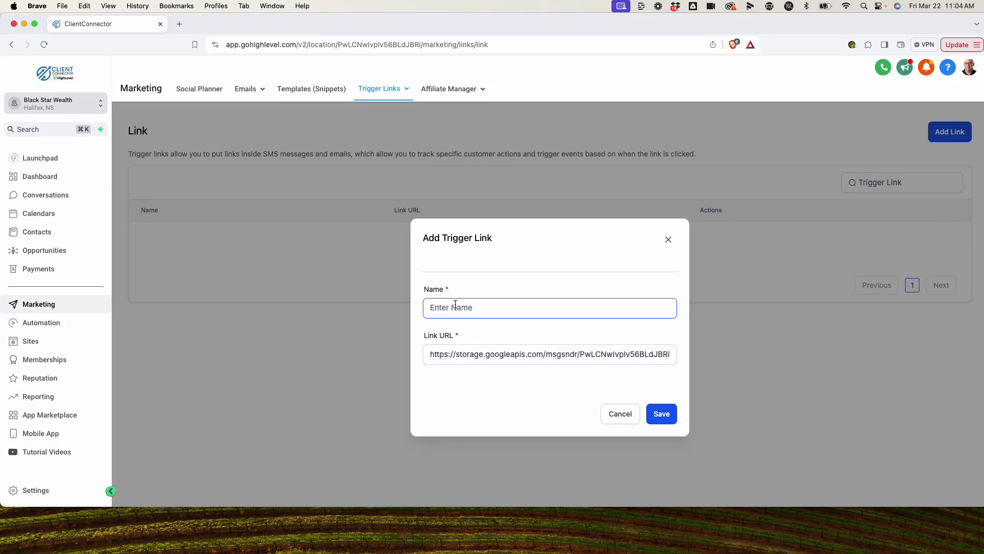
pyautogui.write('Presentation - Elevate Your Budinss')
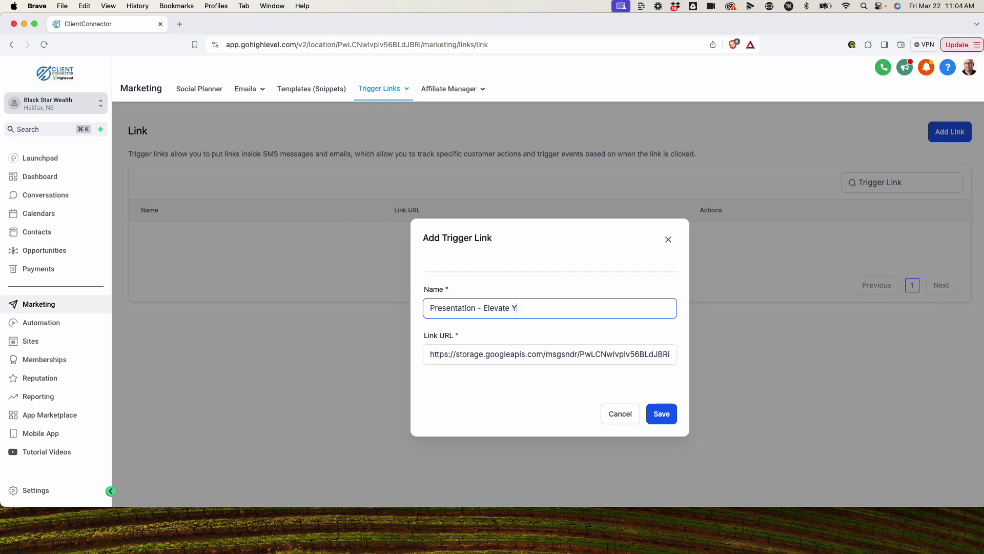
pyautogui.press('BackSpace')
pyautogui.press('BackSpace')
pyautogui.press('BackSpace')
pyautogui.press('BackSpace')
pyautogui.press('BackSpace')
pyautogui.write('siness')
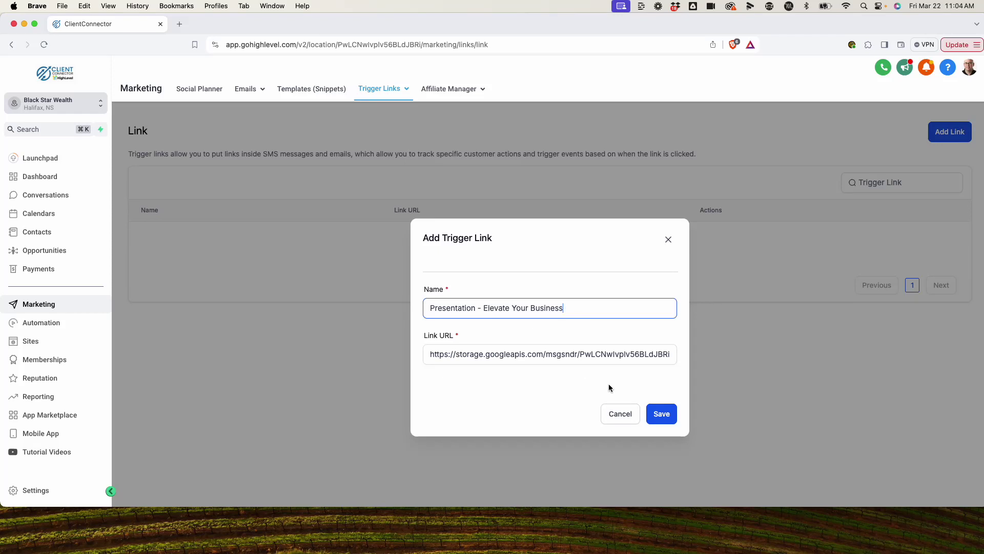
pyautogui.click(661, 414)
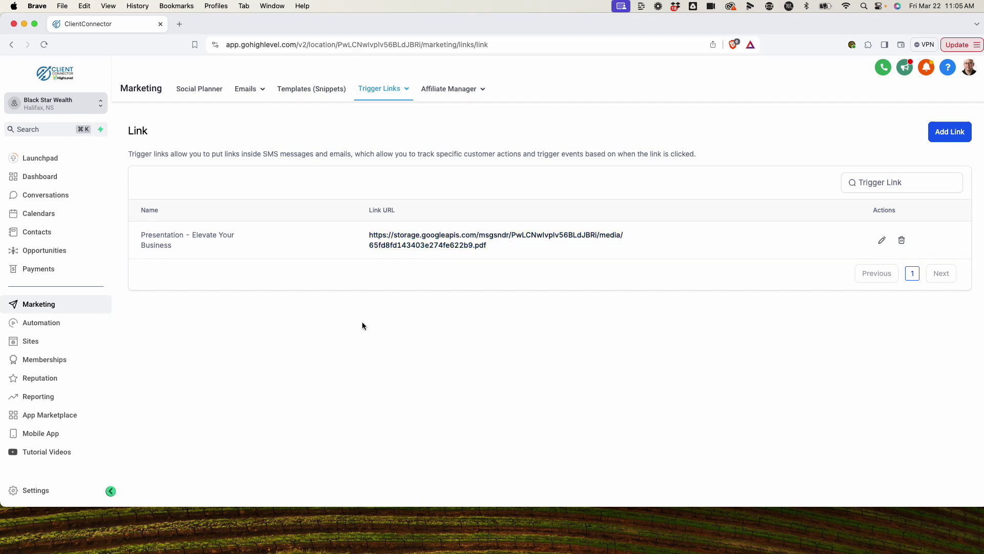
# Step: Create a new workflow inside the LI Challenge Sequences folder under Automation
pyautogui.click(41, 323)
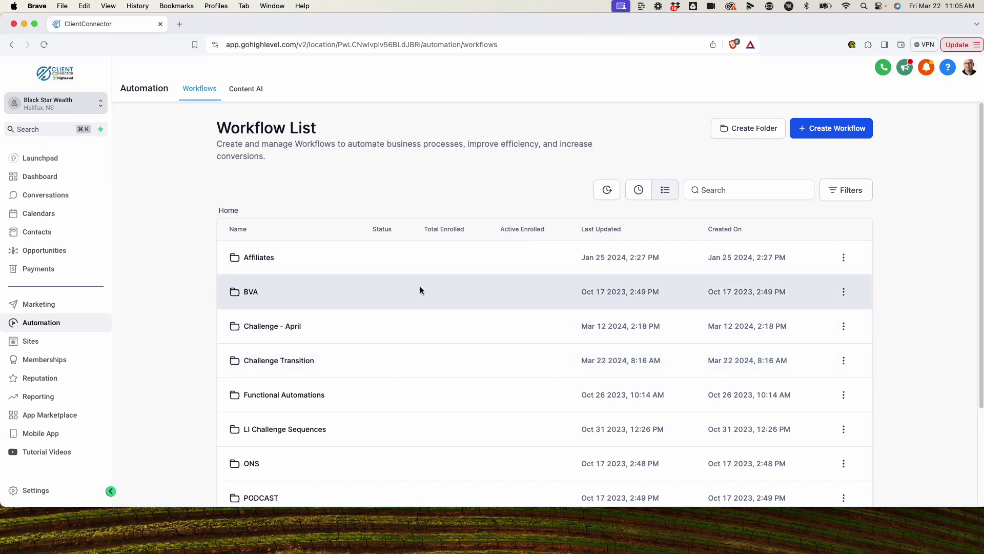
pyautogui.click(261, 433)
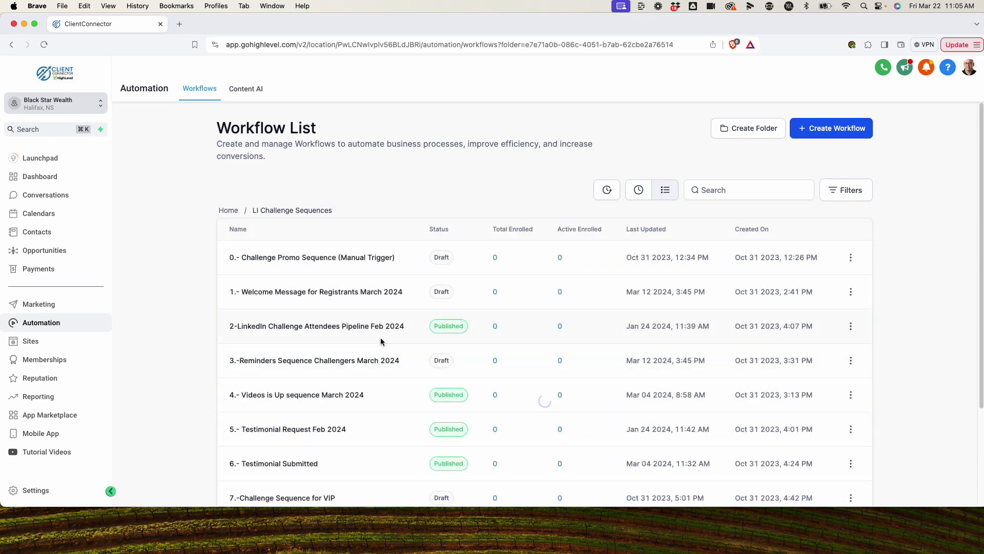
pyautogui.scroll(-5, 462, 379)
pyautogui.click(296, 442)
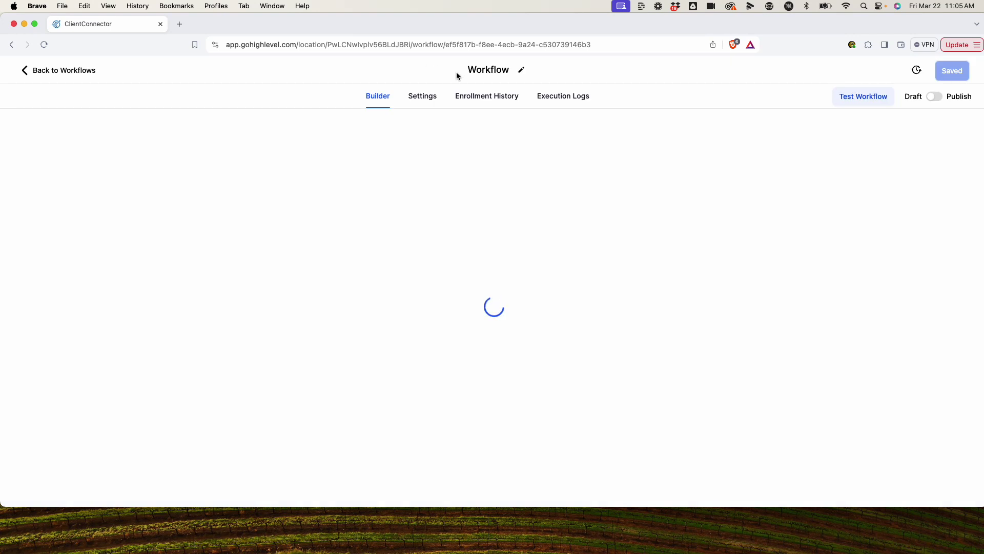
# Step: Rename the workflow to 'Presentation: Send Elevate Your Business'
pyautogui.click(500, 69)
pyautogui.write('Pren')
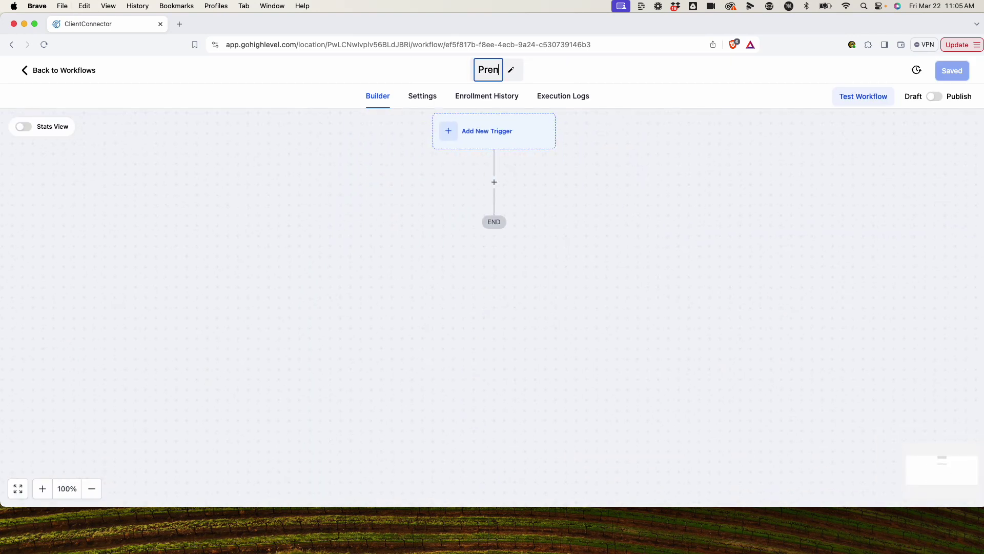
pyautogui.press('BackSpace')
pyautogui.write('sent')
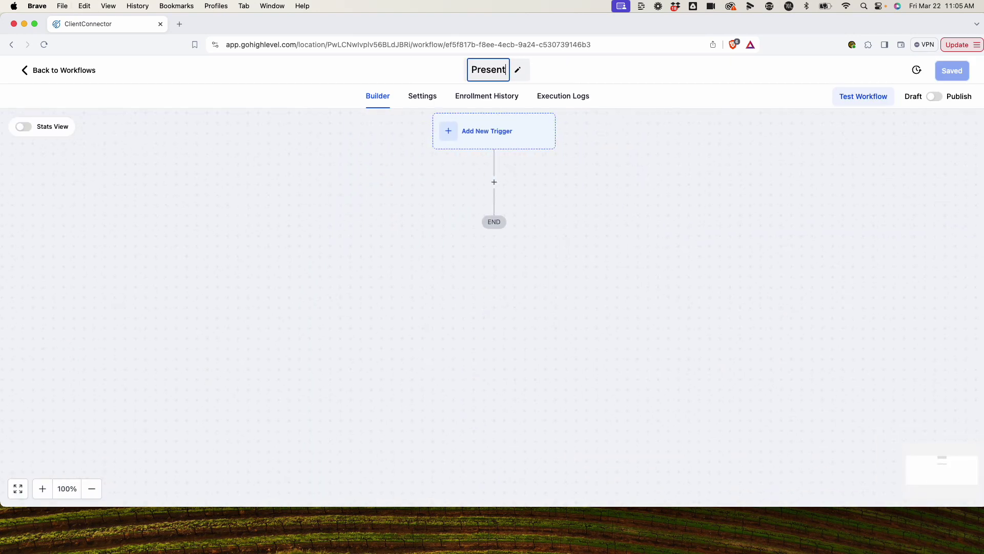
pyautogui.write('ation: Se')
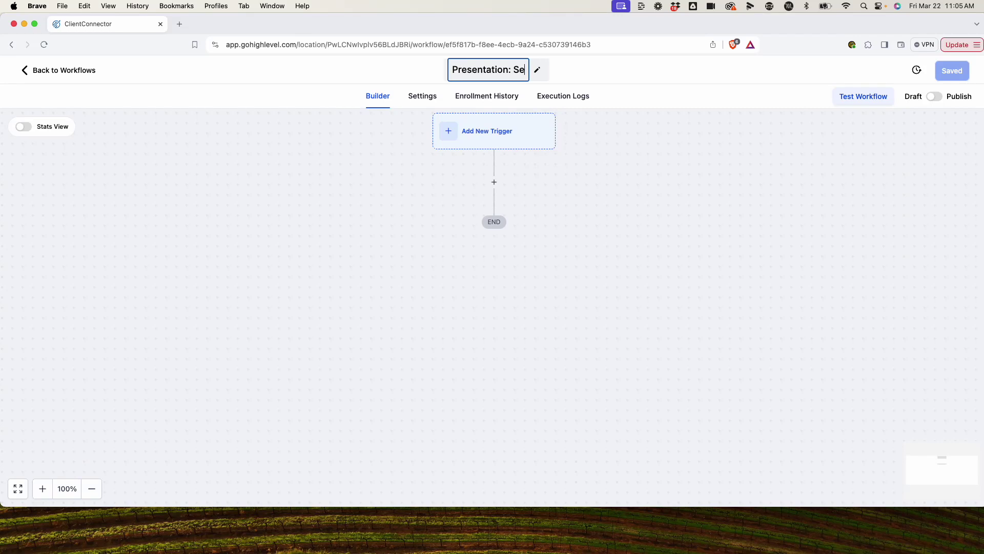
pyautogui.write('nd Elevate Your Business')
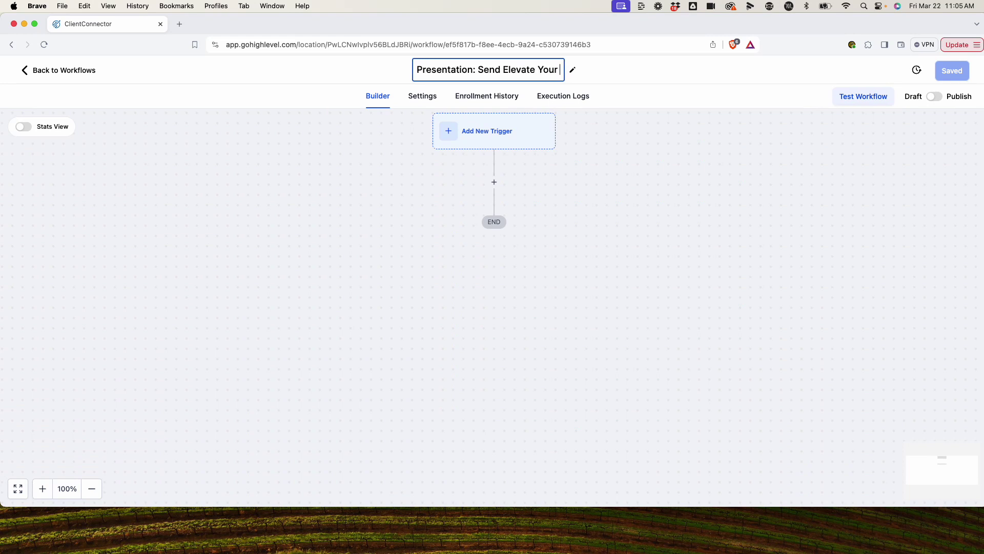
pyautogui.click(595, 279)
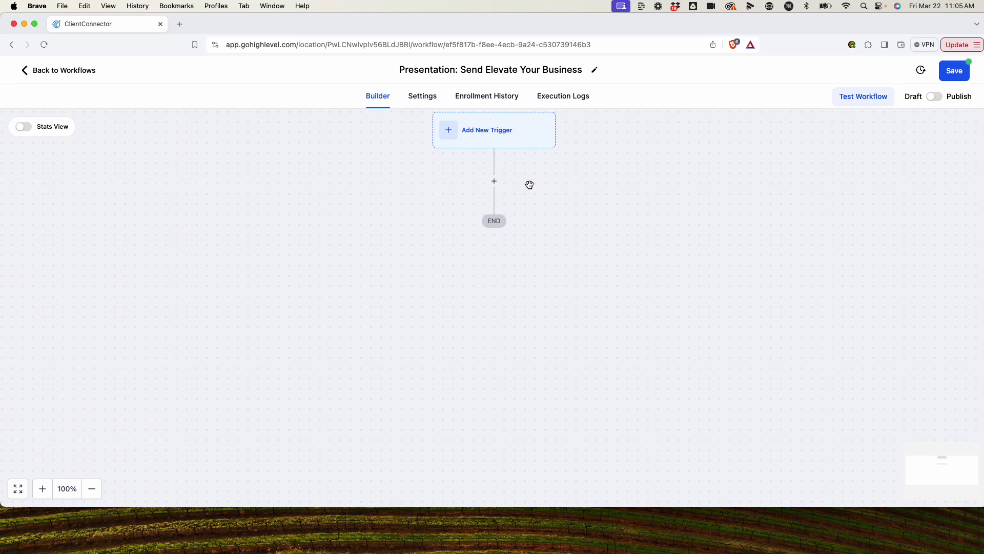
# Step: Add a Send Email action after the workflow trigger
pyautogui.click(494, 181)
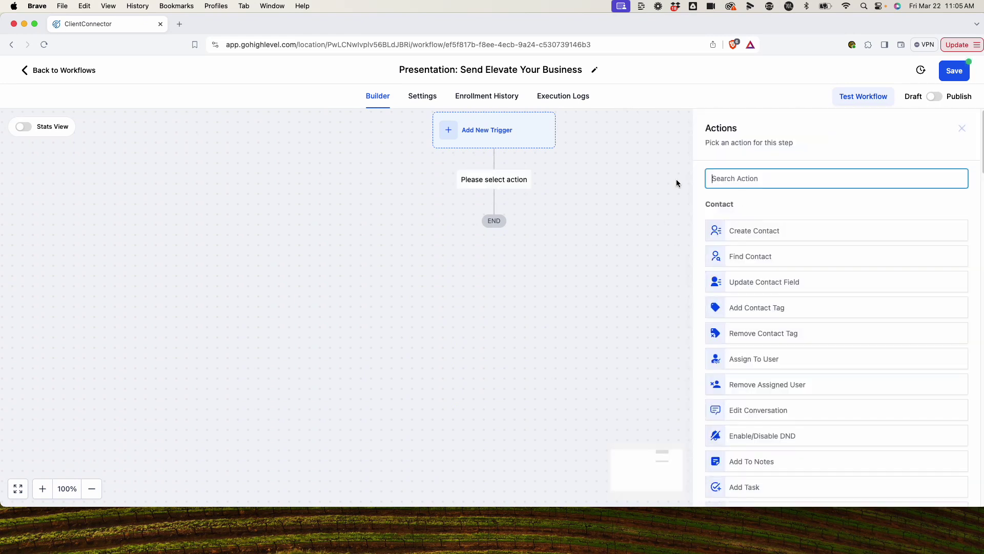
pyautogui.write('email')
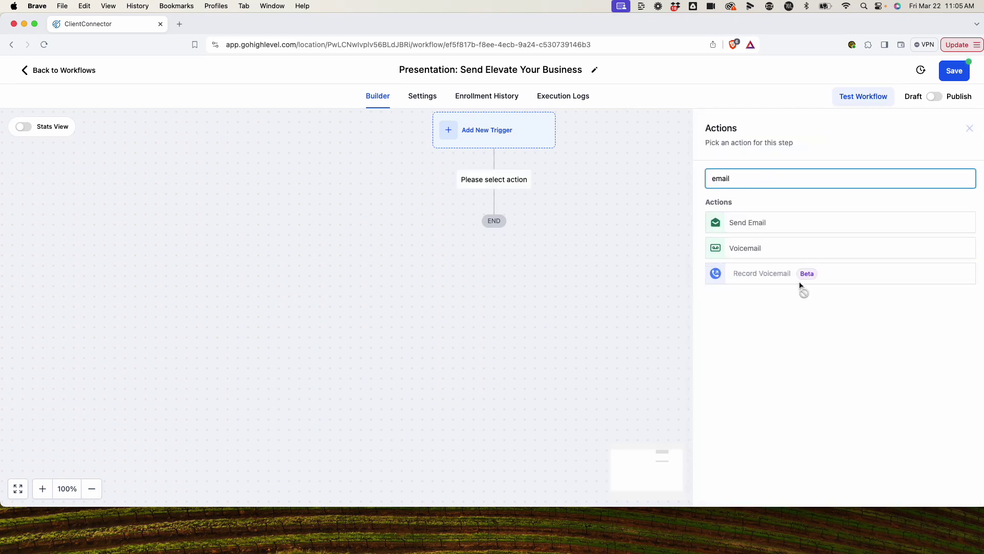
pyautogui.click(741, 222)
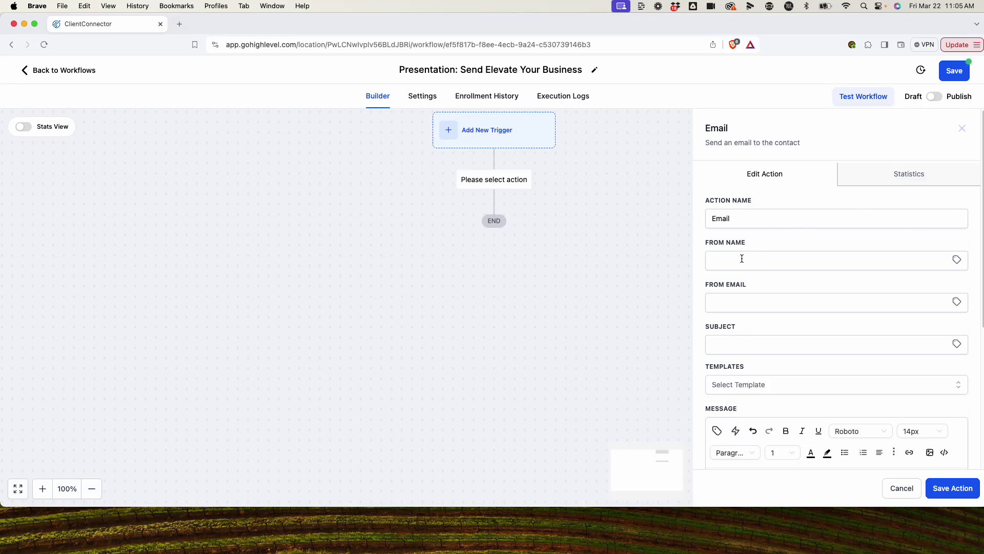
pyautogui.scroll(-3, 767, 323)
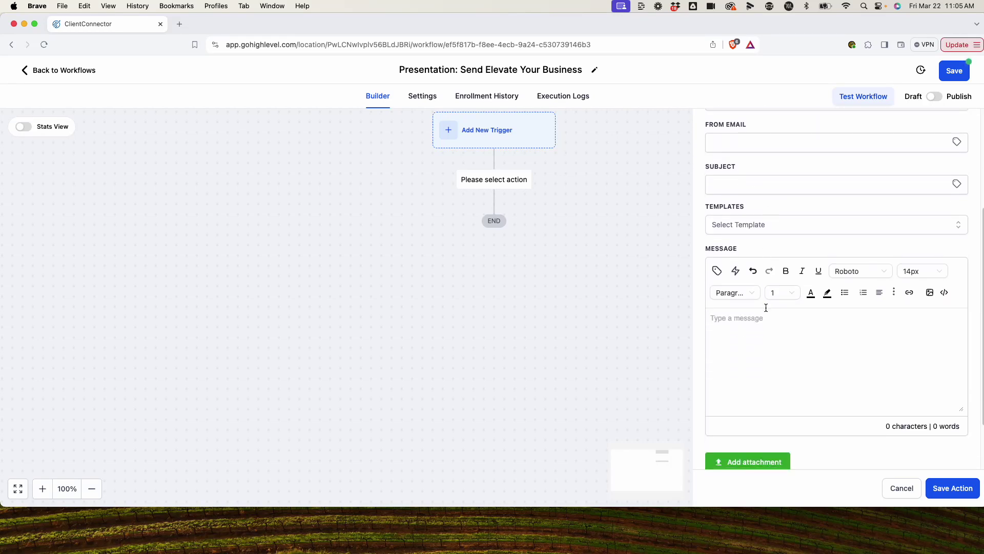
# Step: Start the message with the Contact First Name field and 'Here is the presentation'
pyautogui.click(717, 270)
pyautogui.click(681, 321)
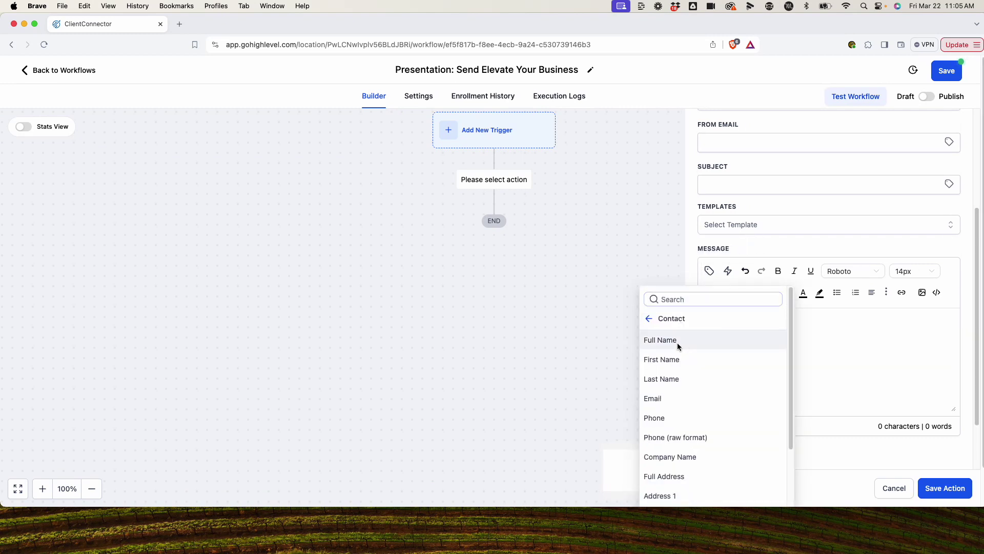
pyautogui.click(666, 359)
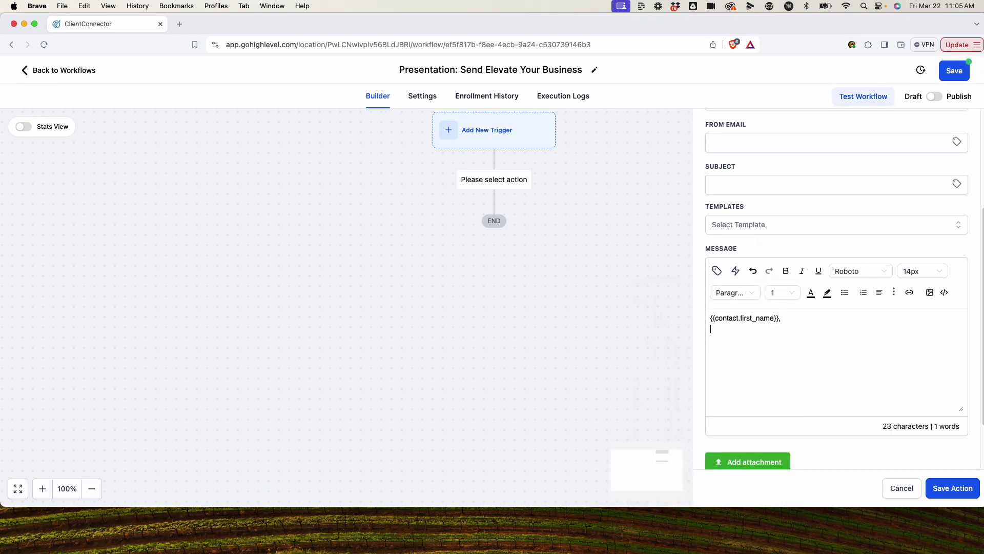
pyautogui.write('Here is the presentation')
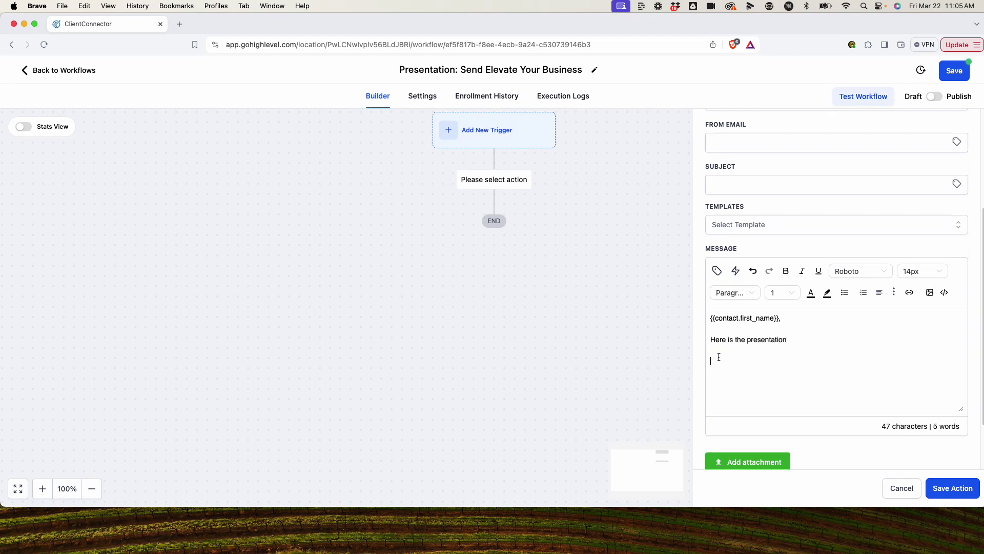
# Step: Insert the Elevate Your Business trigger link into the message and attempt saving
pyautogui.click(717, 271)
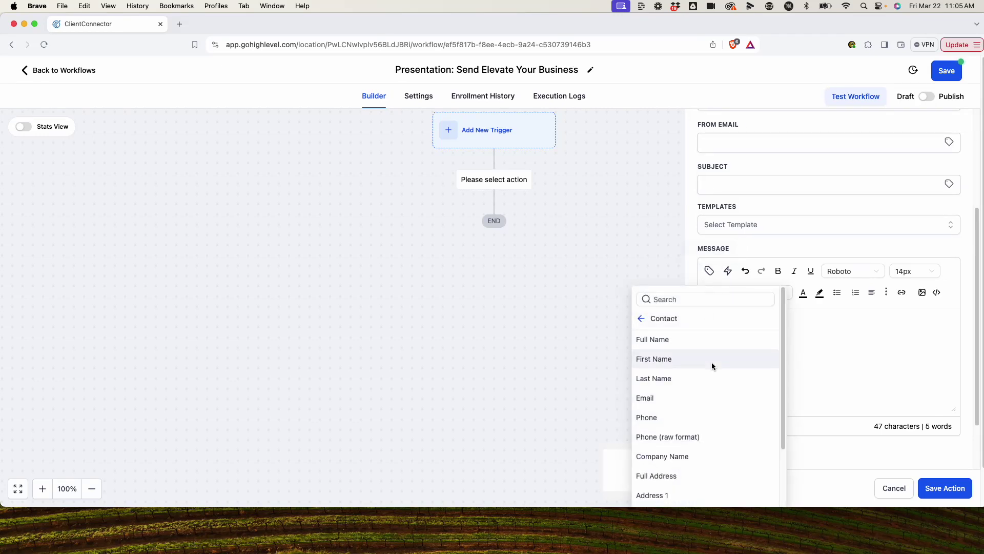
pyautogui.scroll(-3, 712, 362)
pyautogui.click(641, 318)
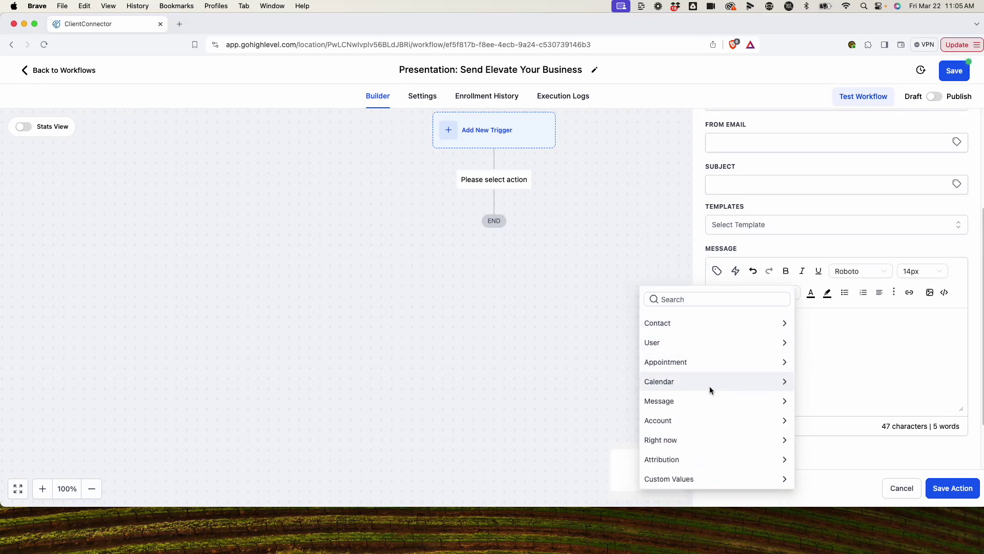
pyautogui.click(678, 480)
pyautogui.scroll(-10, 682, 452)
pyautogui.scroll(15, 685, 409)
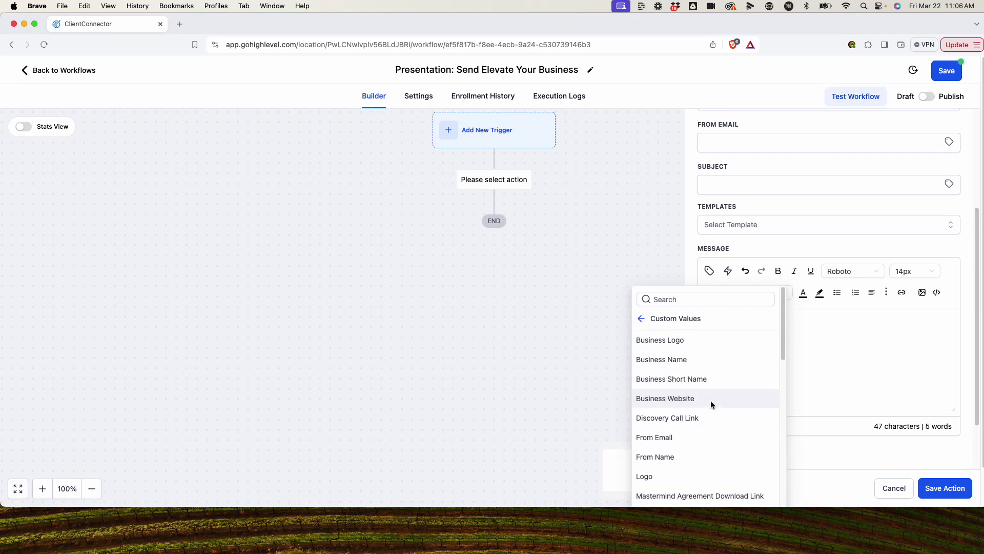
pyautogui.click(641, 319)
pyautogui.click(691, 298)
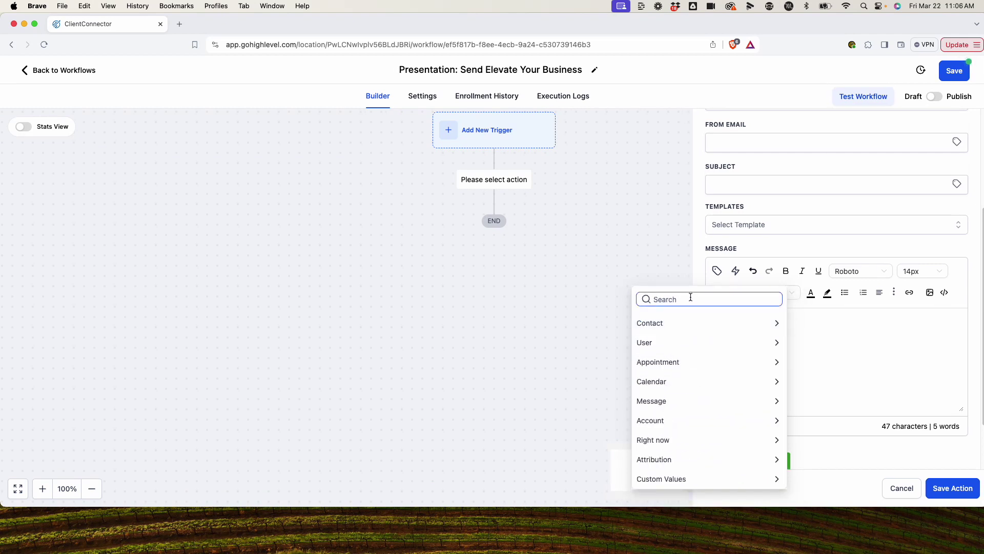
pyautogui.write('trig')
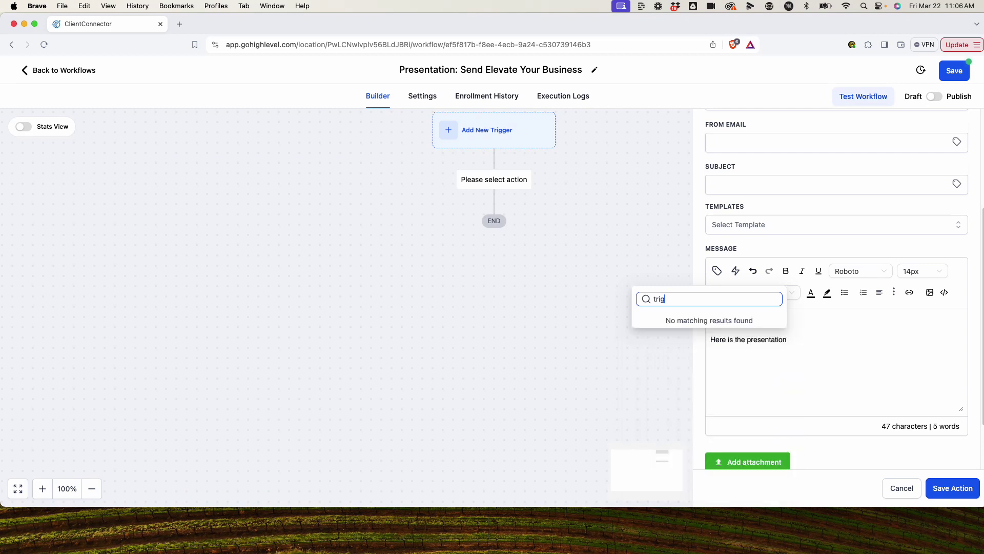
pyautogui.press('BackSpace')
pyautogui.press('BackSpace')
pyautogui.press('BackSpace')
pyautogui.press('BackSpace')
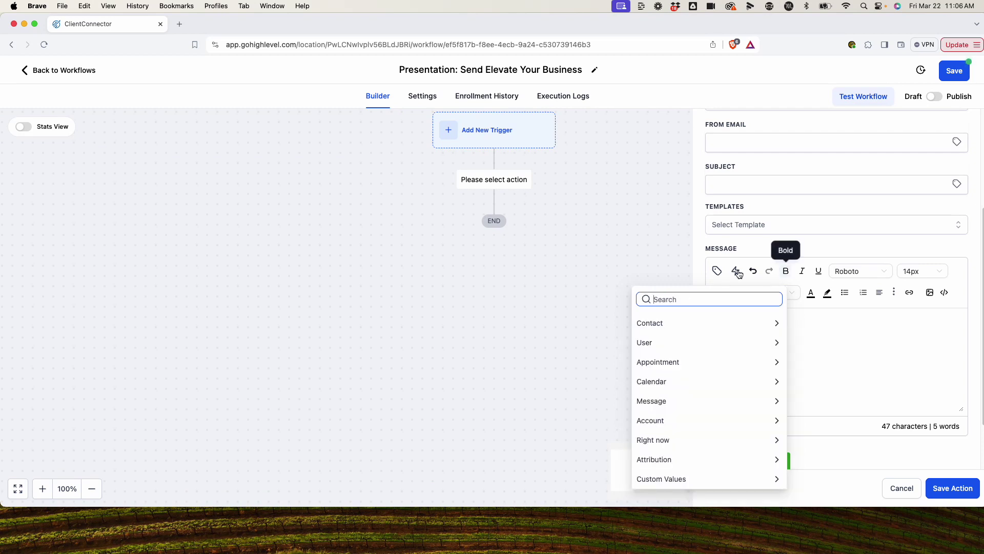
pyautogui.click(736, 271)
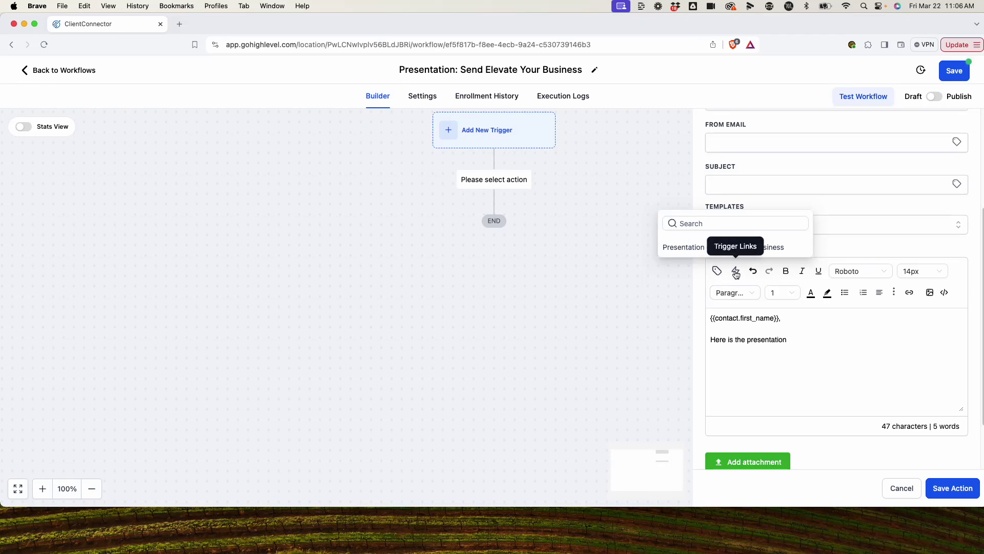
pyautogui.click(691, 247)
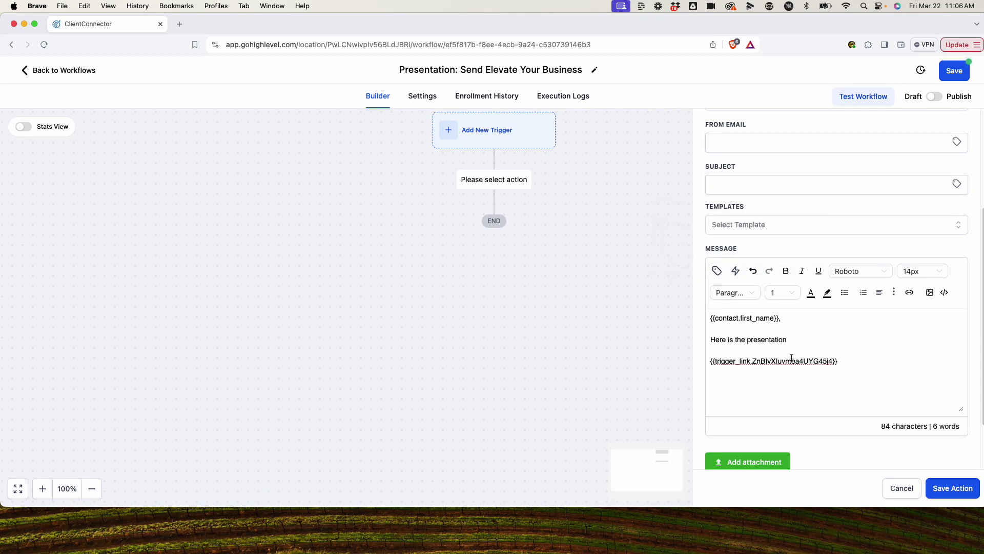
pyautogui.click(946, 490)
# Step: Set the email subject to 'Download: Elevate Your Business Presentation' and save the action
pyautogui.click(725, 189)
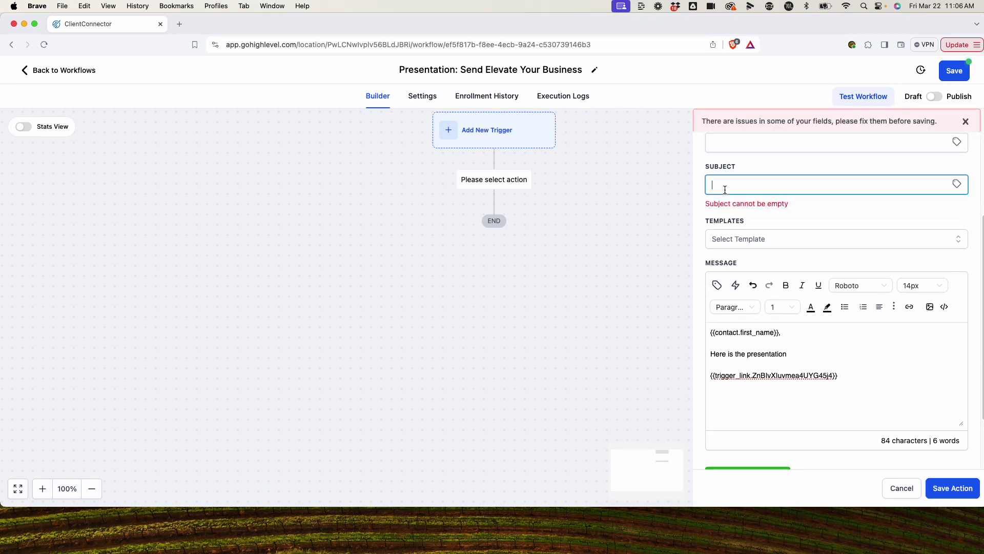
pyautogui.write('Doanl')
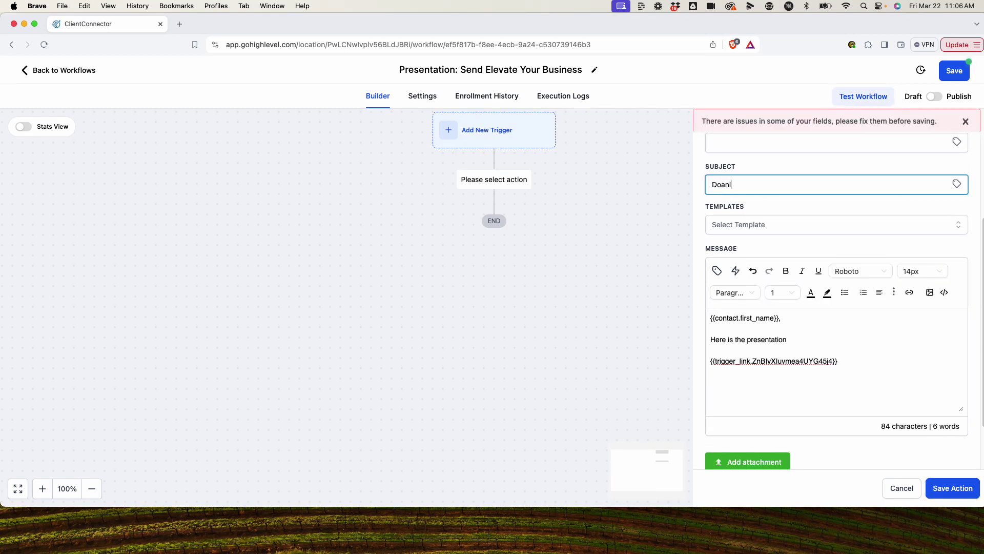
pyautogui.press('BackSpace')
pyautogui.write('wnload: Elevate Your Business Presenta')
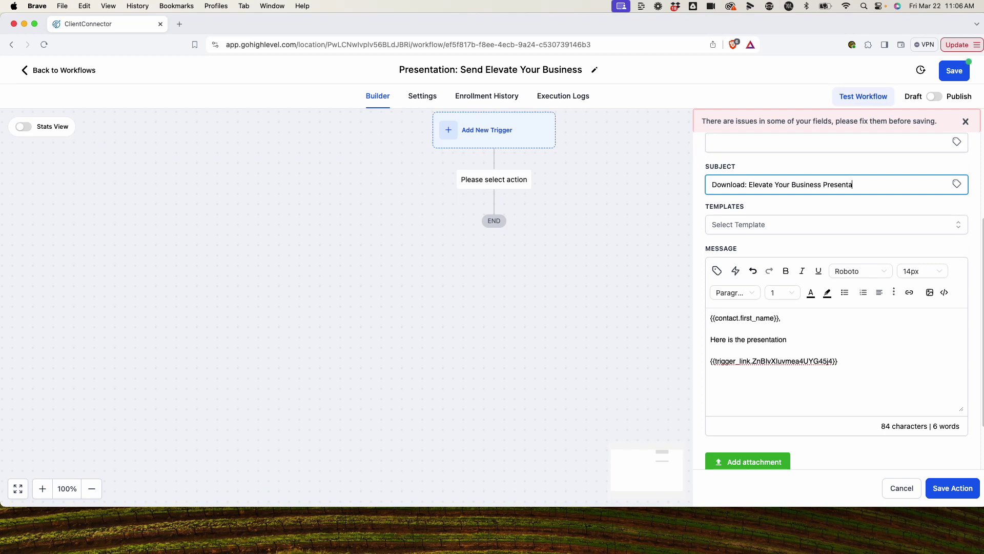
pyautogui.write('tion')
pyautogui.click(951, 488)
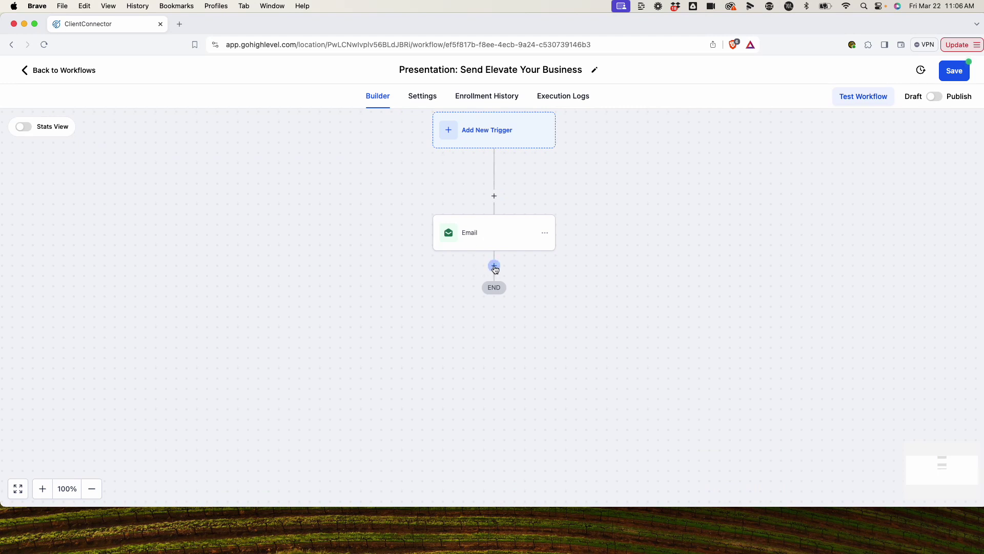
# Step: Add a Wait step after the Email step
pyautogui.click(495, 266)
pyautogui.write('wait')
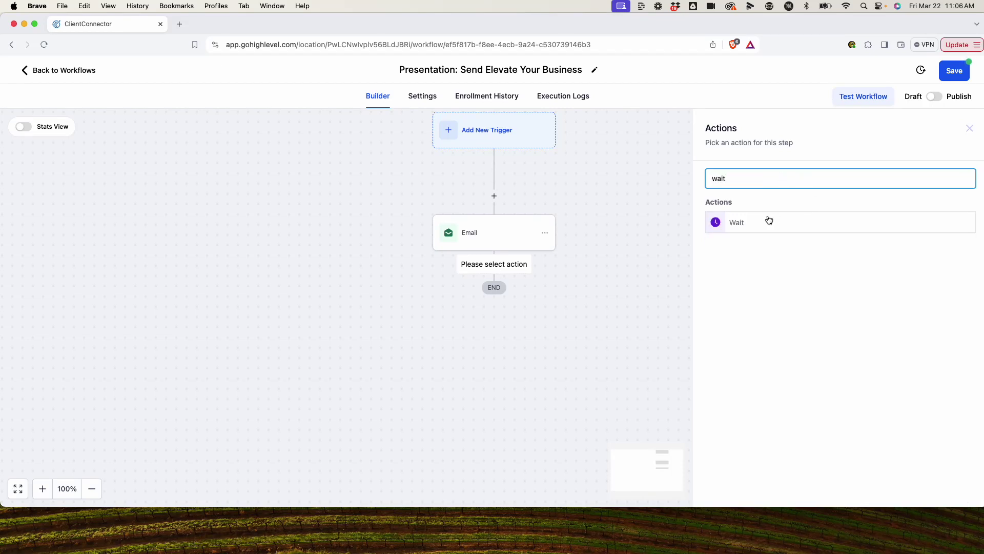
pyautogui.click(762, 217)
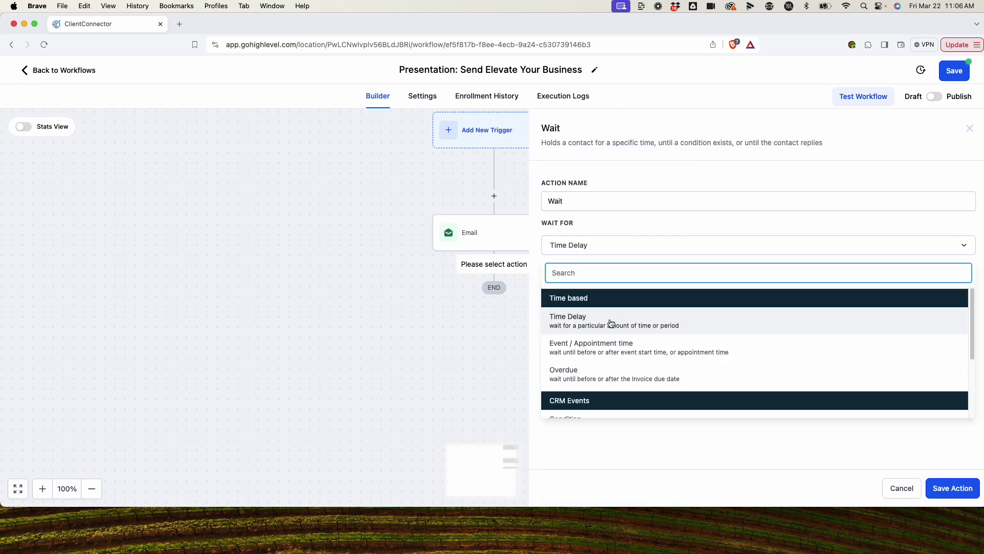
pyautogui.scroll(-2, 607, 348)
pyautogui.scroll(-2, 604, 352)
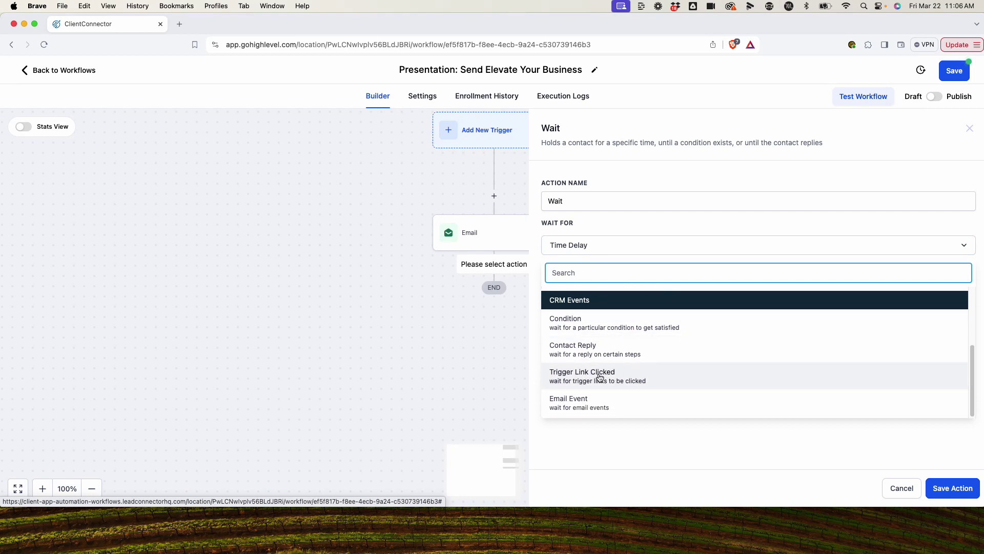
# Step: Make it wait for the Presentation - Elevate Your Business link click, timeout off, and save
pyautogui.click(600, 377)
pyautogui.click(605, 291)
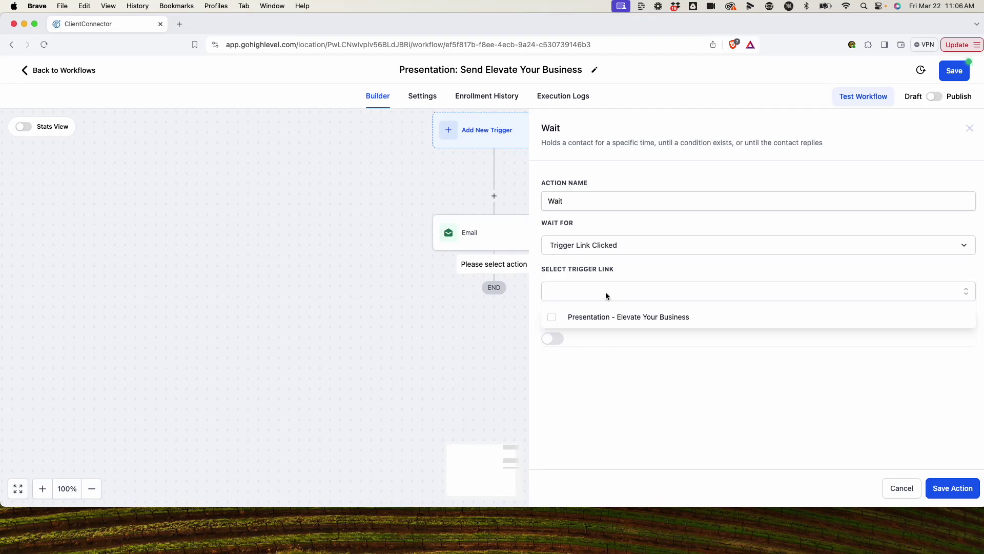
pyautogui.click(600, 318)
pyautogui.click(649, 382)
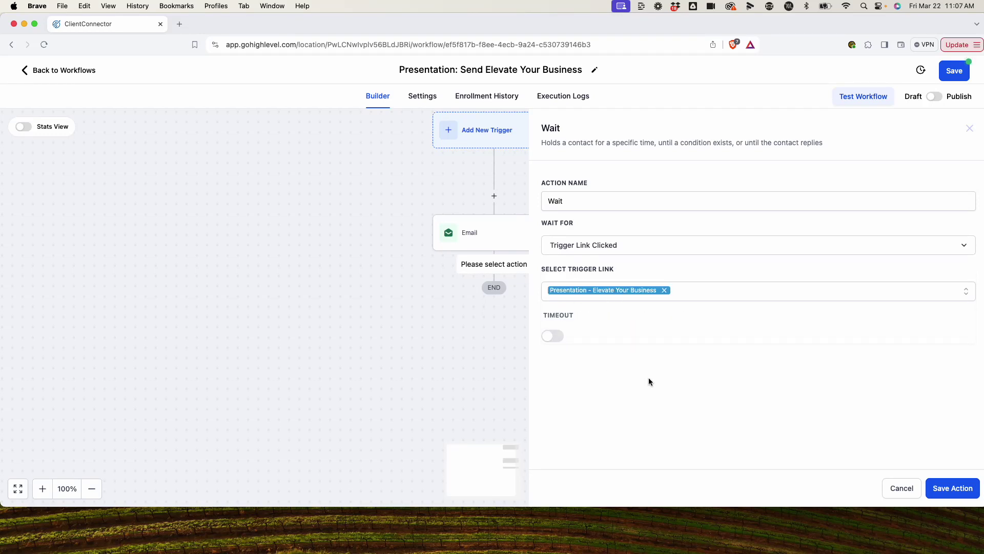
pyautogui.click(553, 336)
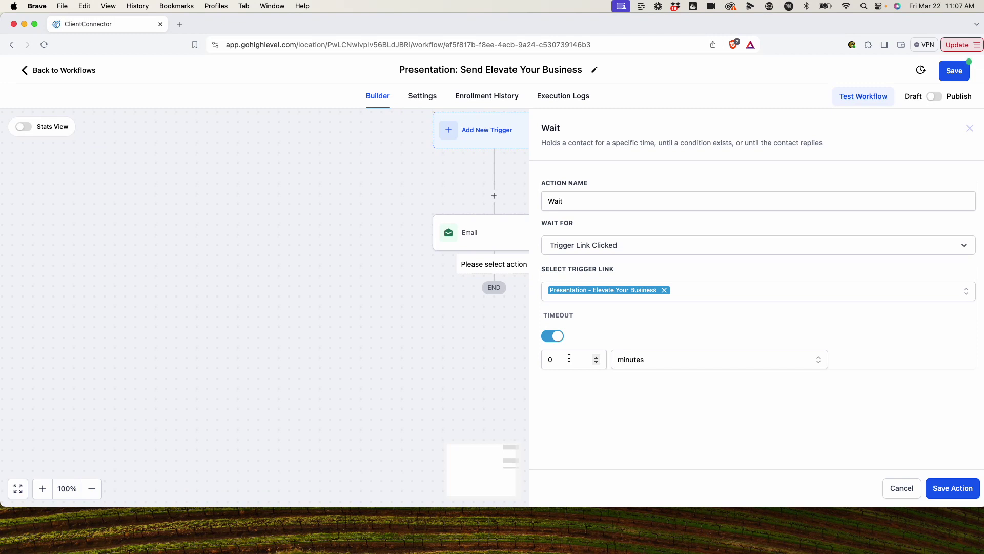
pyautogui.click(554, 337)
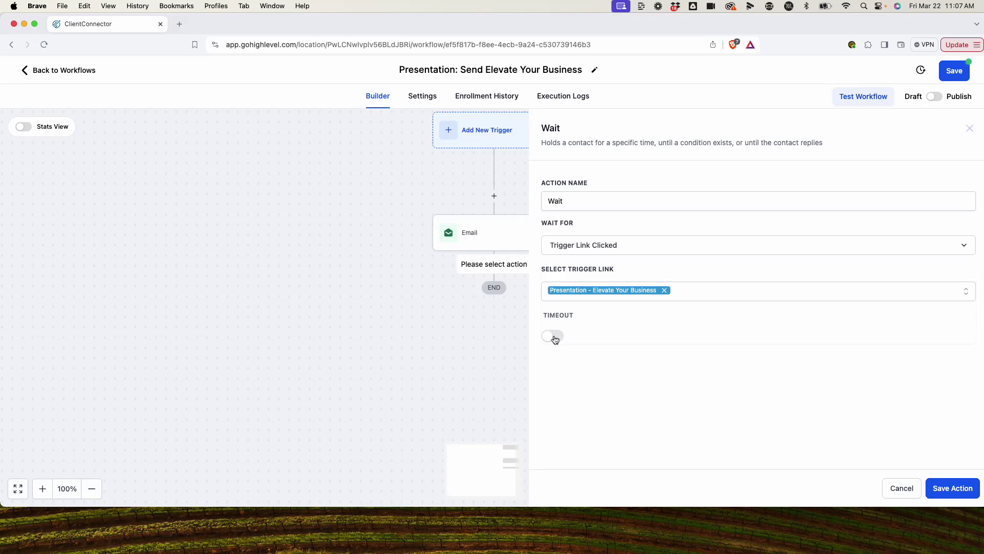
pyautogui.click(944, 492)
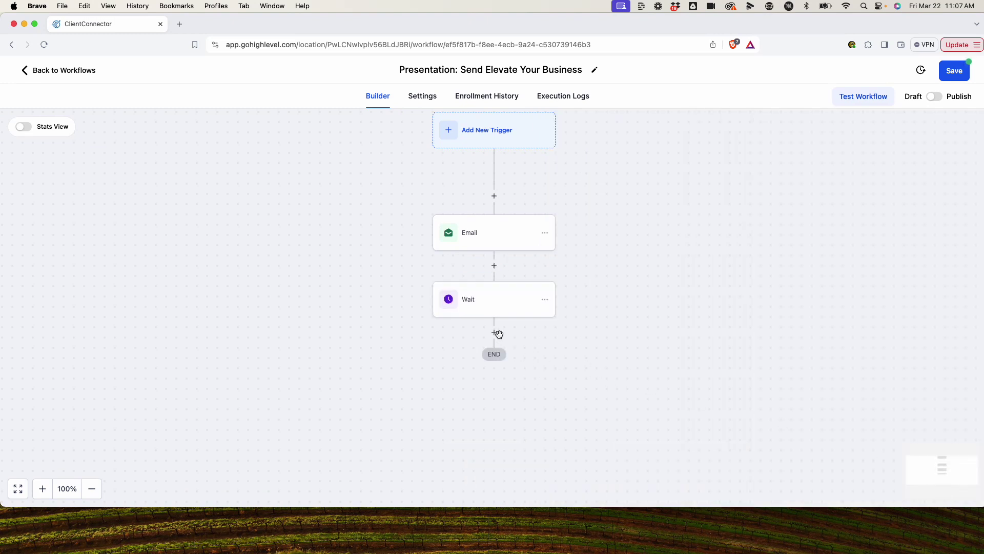
# Step: Add an Add Contact Tag step creating the tag 'Downloaded: Elevate Your Business Presentation'
pyautogui.click(494, 333)
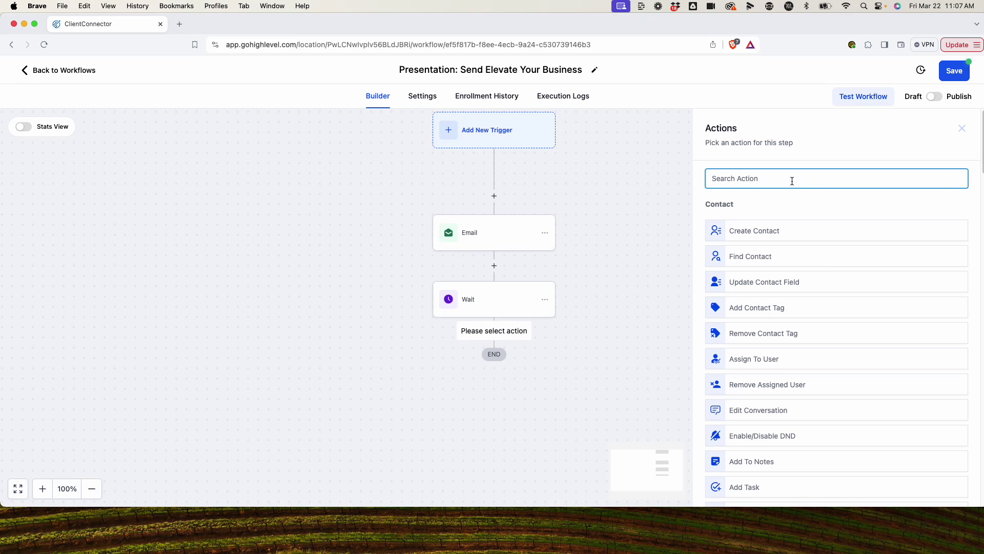
pyautogui.write('tag')
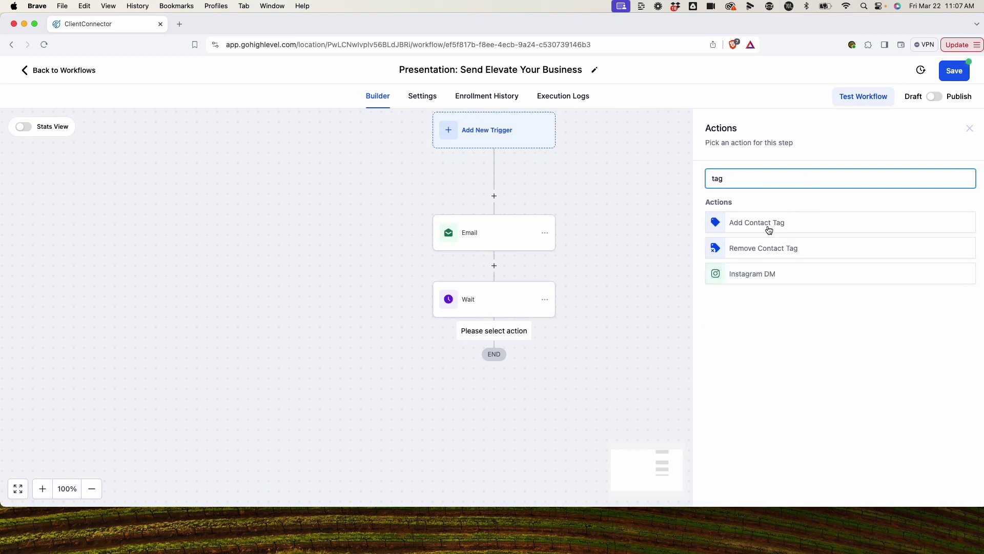
pyautogui.click(765, 226)
pyautogui.click(713, 243)
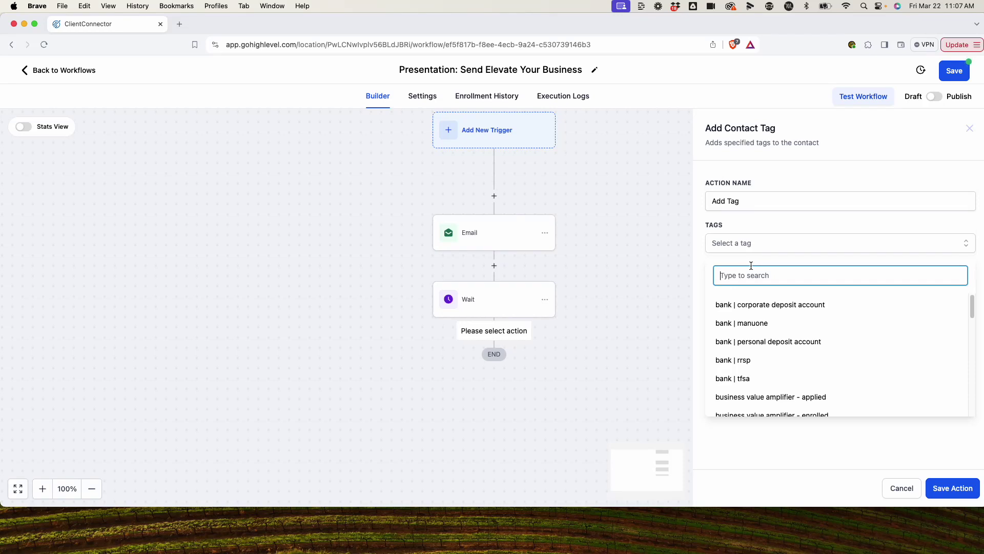
pyautogui.write('Downloaded: Elevate Y')
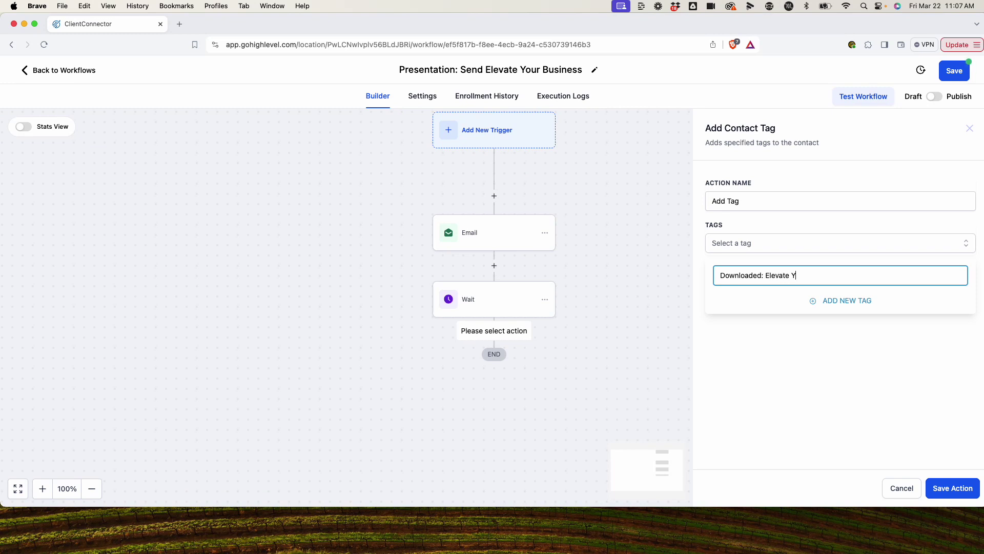
pyautogui.write('our Business Presentation')
pyautogui.click(835, 304)
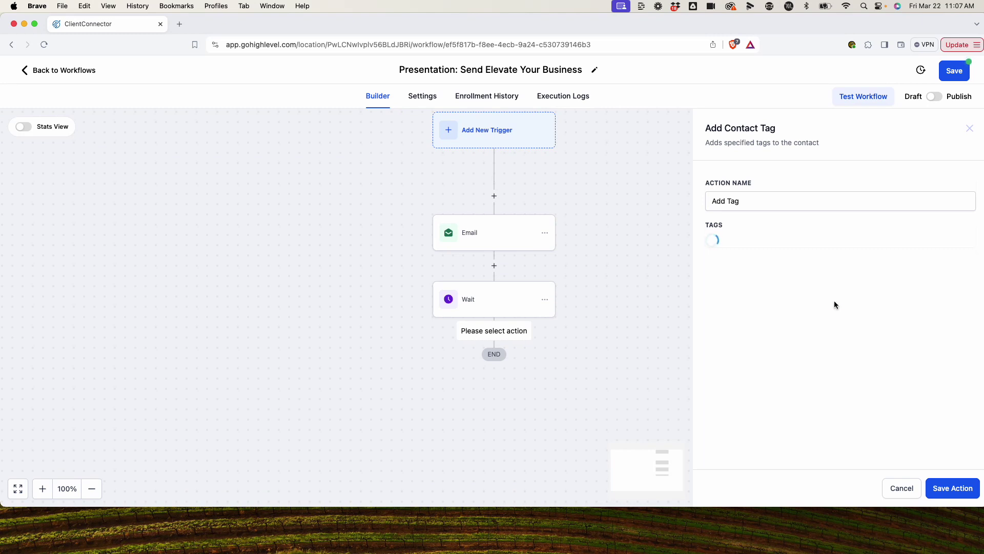
pyautogui.click(949, 489)
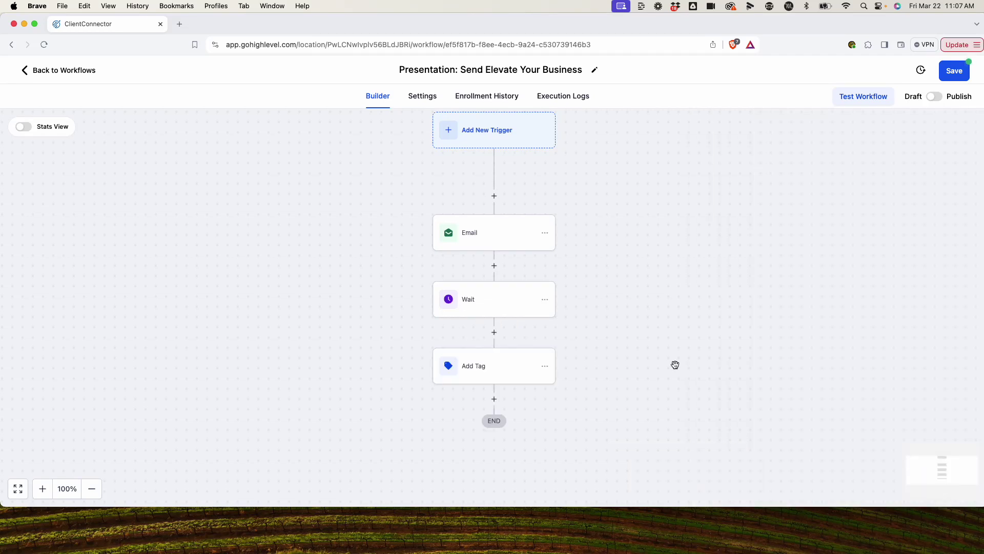